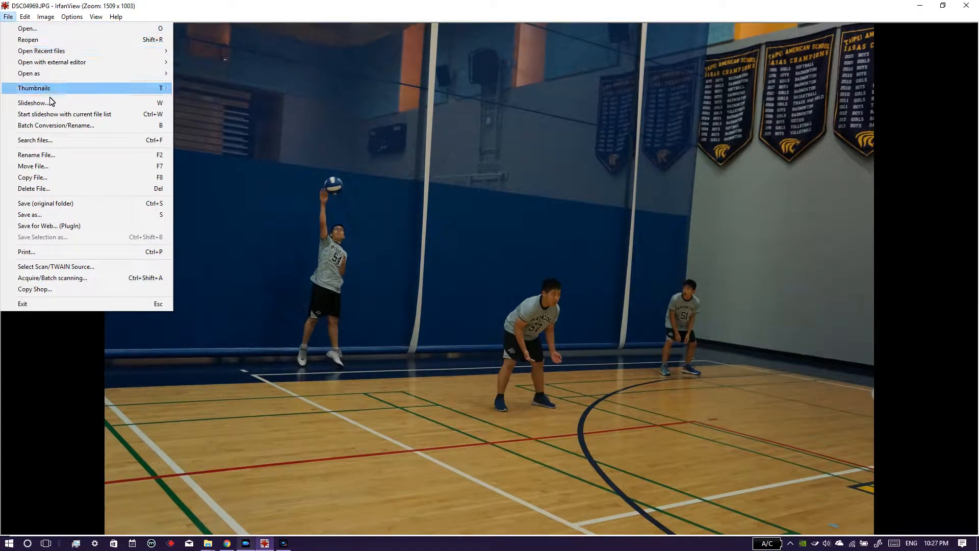
Step: Open the batch conversion and rename tool and set it to work as Batch rename
left_click(68, 131)
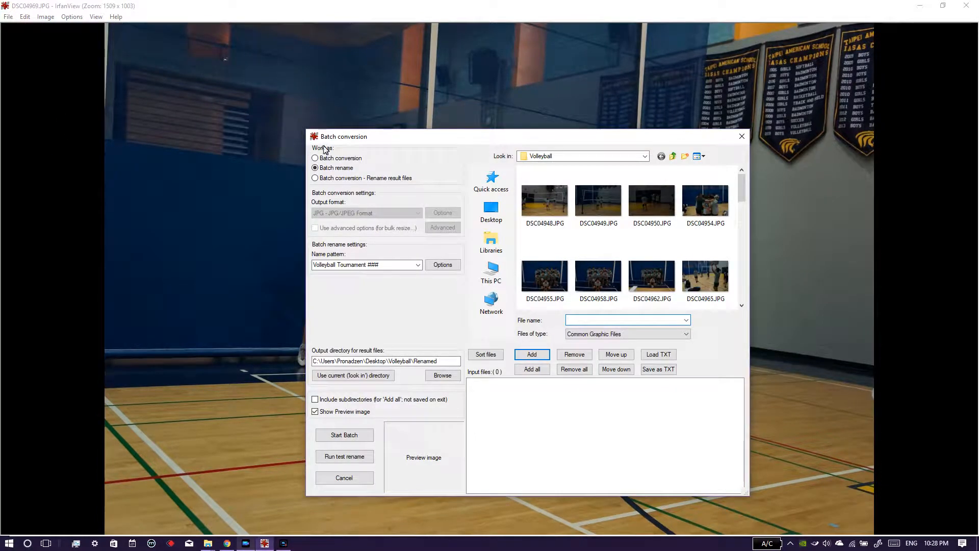
left_click(329, 158)
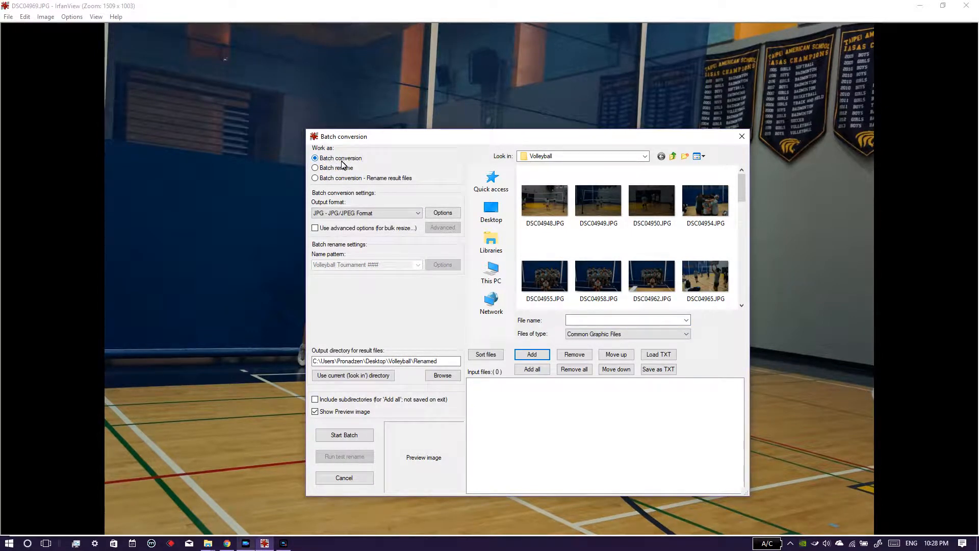
left_click(338, 169)
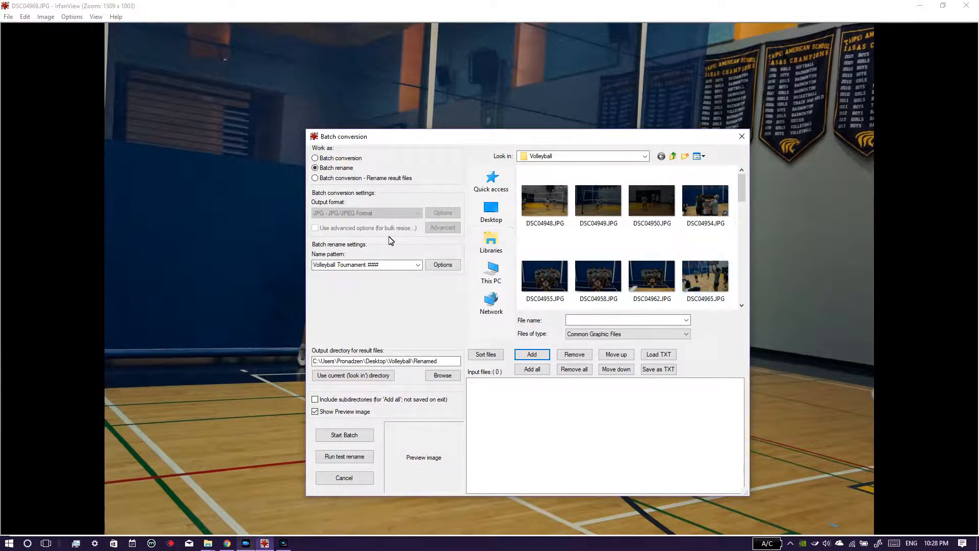
Step: Replace the batch rename name pattern with "VBall Tournament ###"
left_click_drag(378, 269, 230, 274)
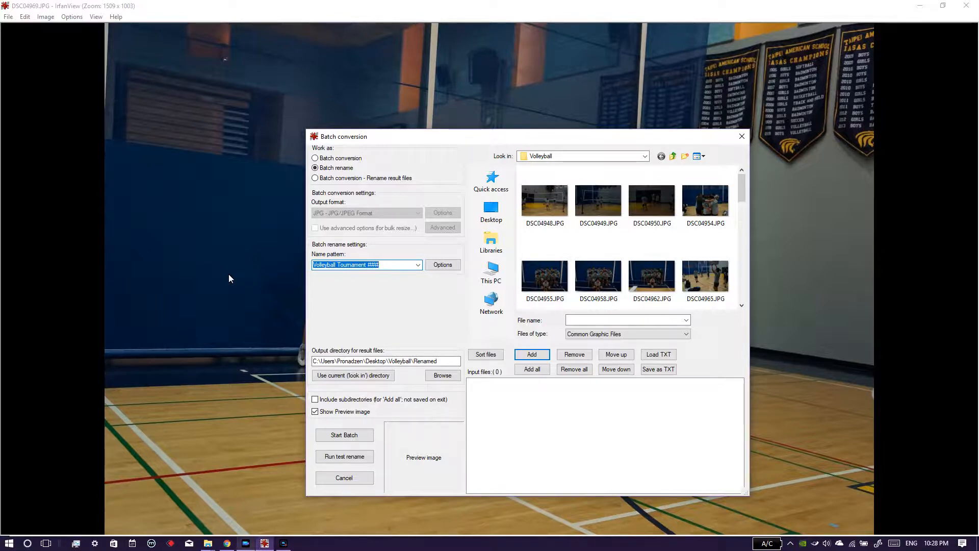
key("BackSpace")
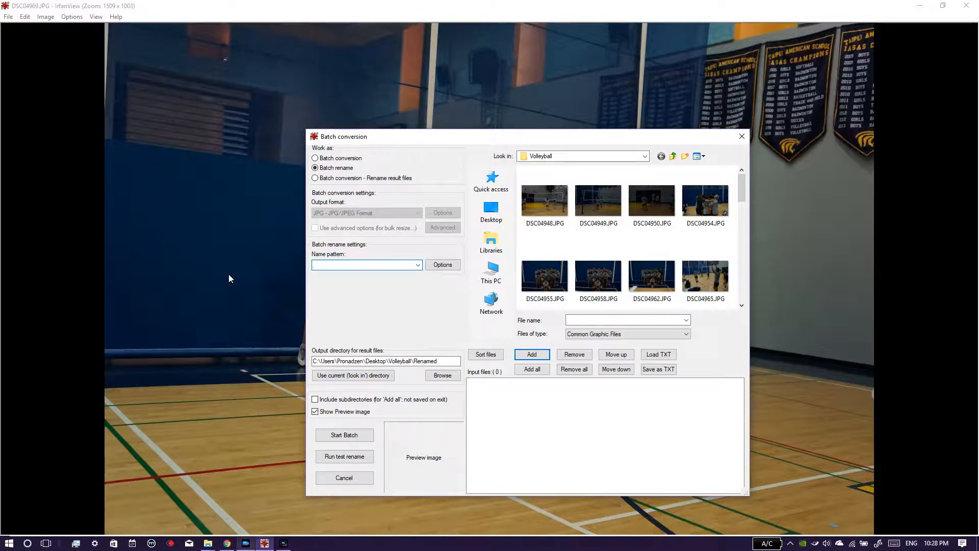
type("VBall Tournament ###")
key("Left")
key("Left")
left_click(387, 264)
left_click(356, 265)
left_click(555, 203)
scroll(683, 250, "down", 10)
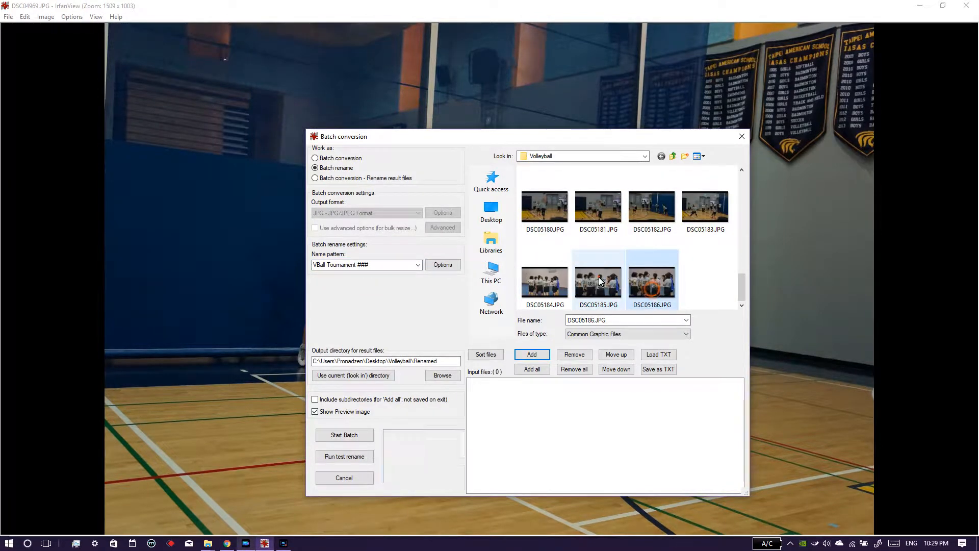
left_click(598, 280)
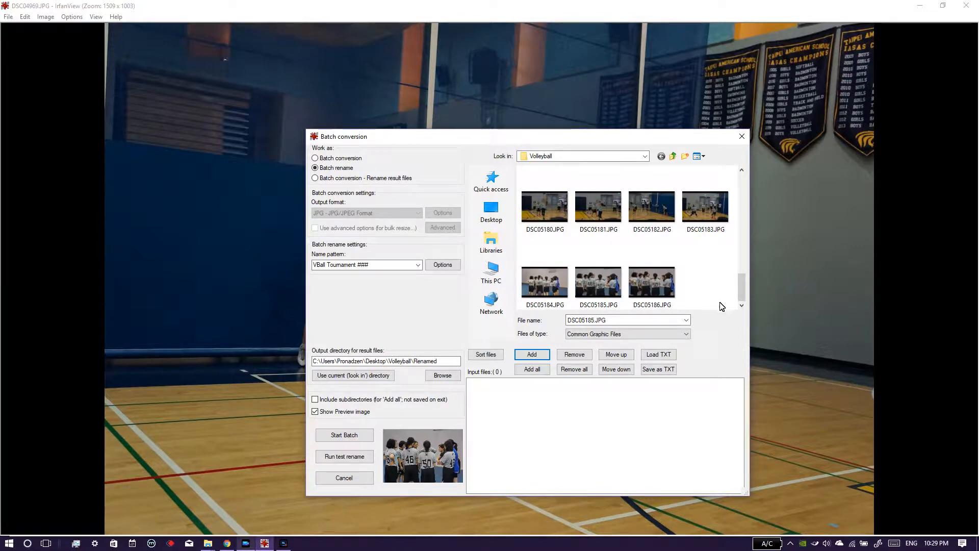
left_click_drag(720, 305, 469, 97)
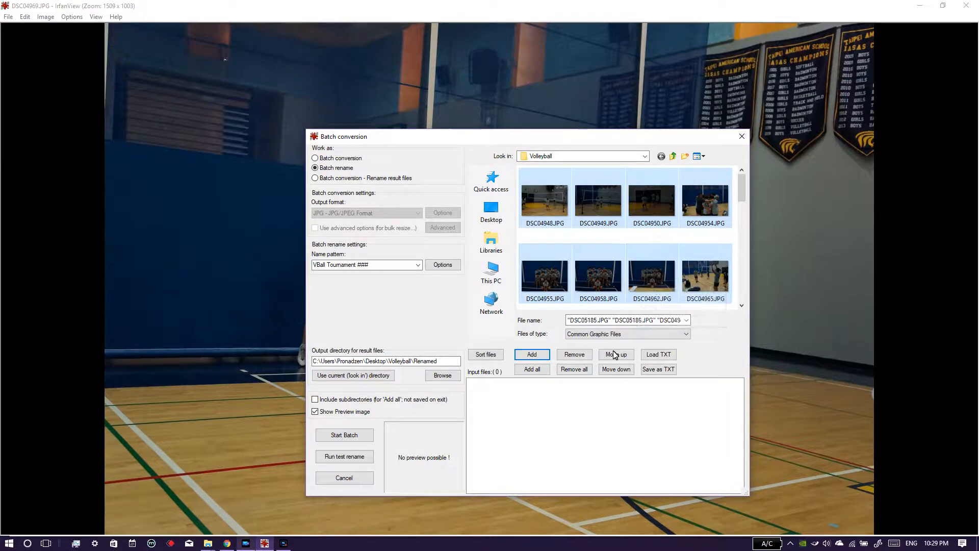
left_click(526, 357)
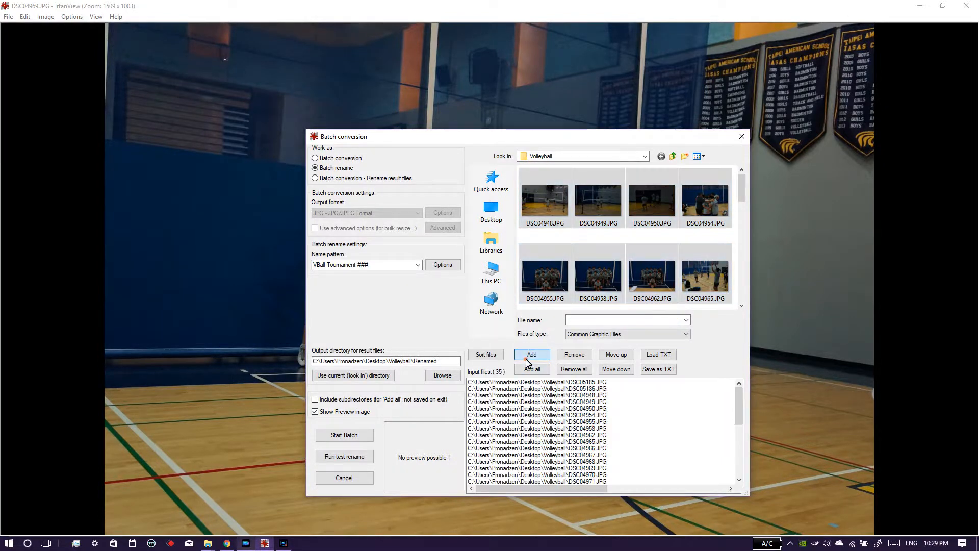
left_click(579, 372)
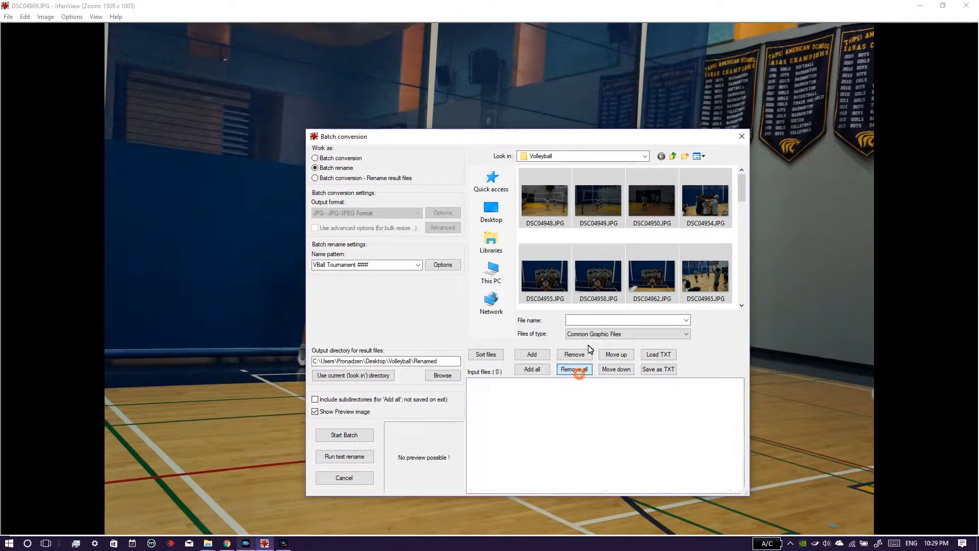
Step: Add all photos from the Volleyball folder to the input files and use that current folder as the output directory
left_click(635, 252)
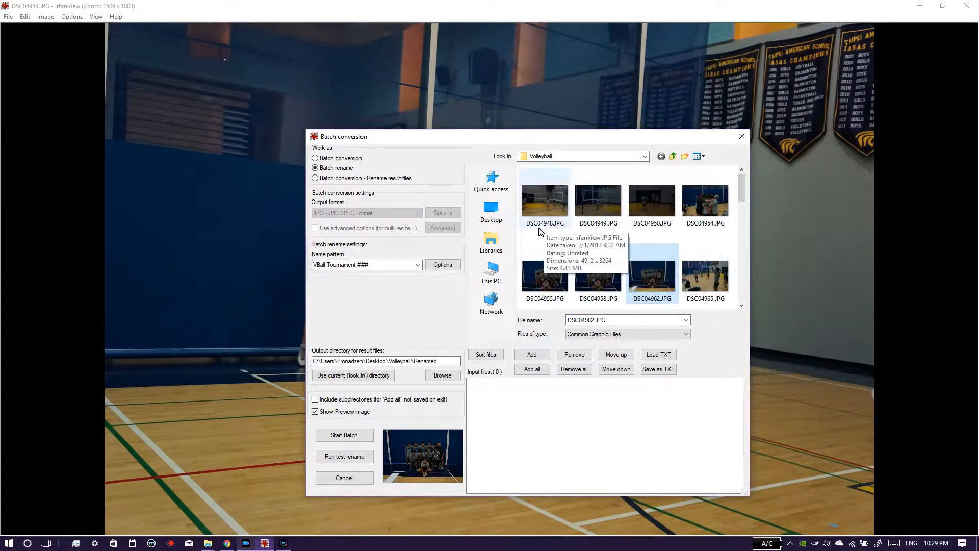
left_click(533, 369)
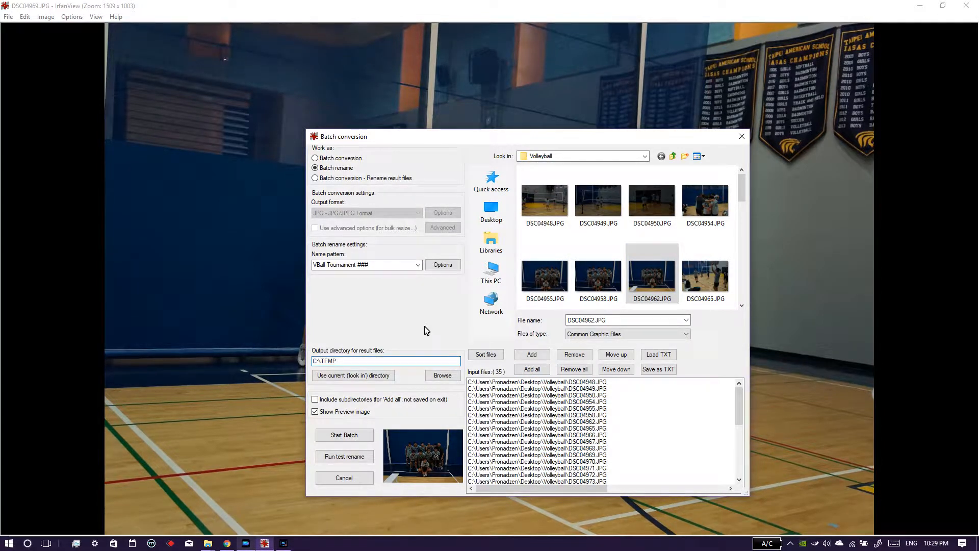
double_click(336, 364)
left_click(335, 361)
left_click(339, 376)
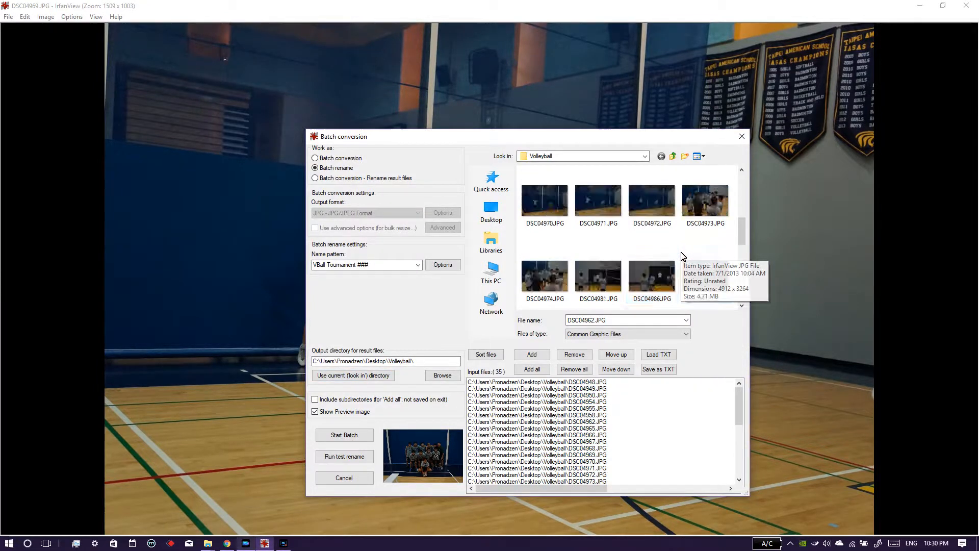
scroll(652, 273, "down", 5)
left_click(652, 276)
left_click(548, 285)
left_click(612, 276)
left_click(544, 204)
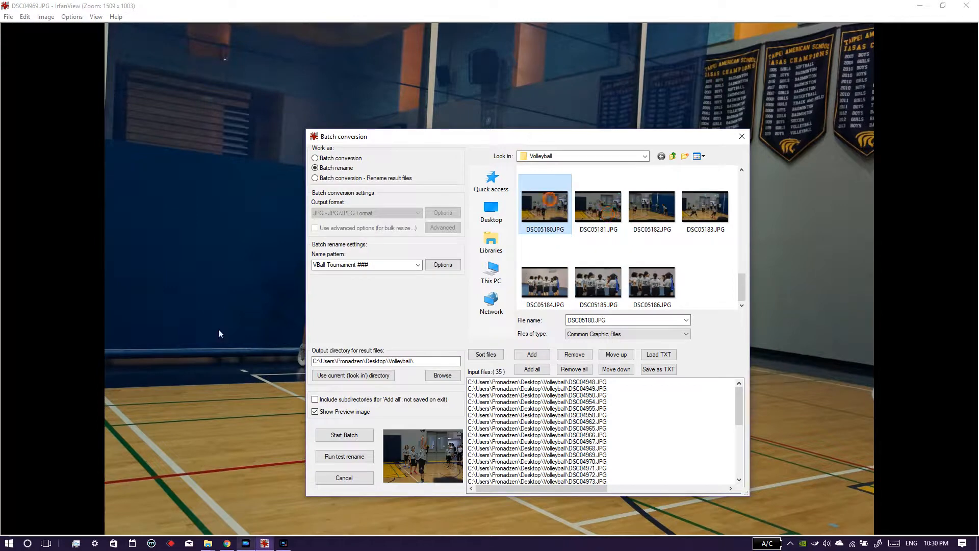
Step: Extend the output directory path to a "Renamed" subfolder of Volleyball, run the batch rename and exit the batch tool
left_click(431, 361)
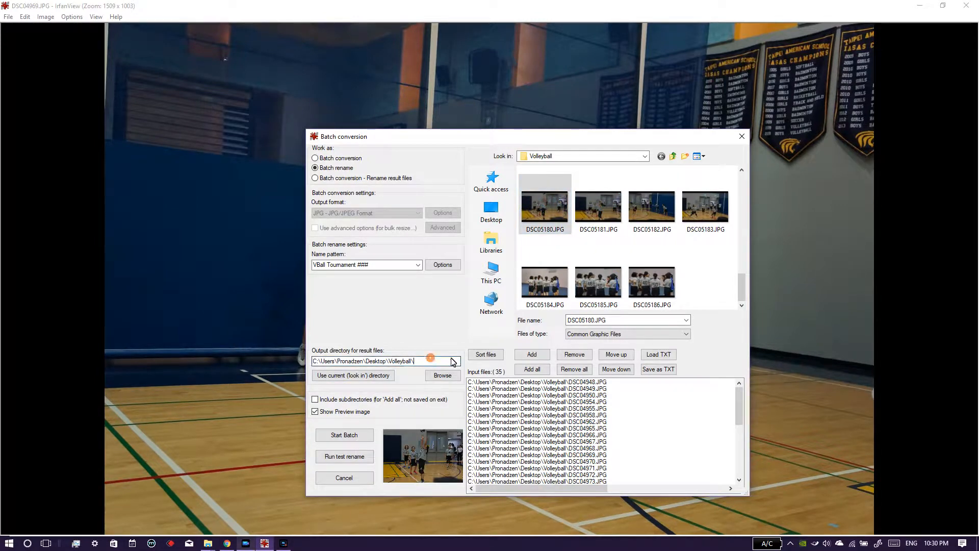
type("Renamed")
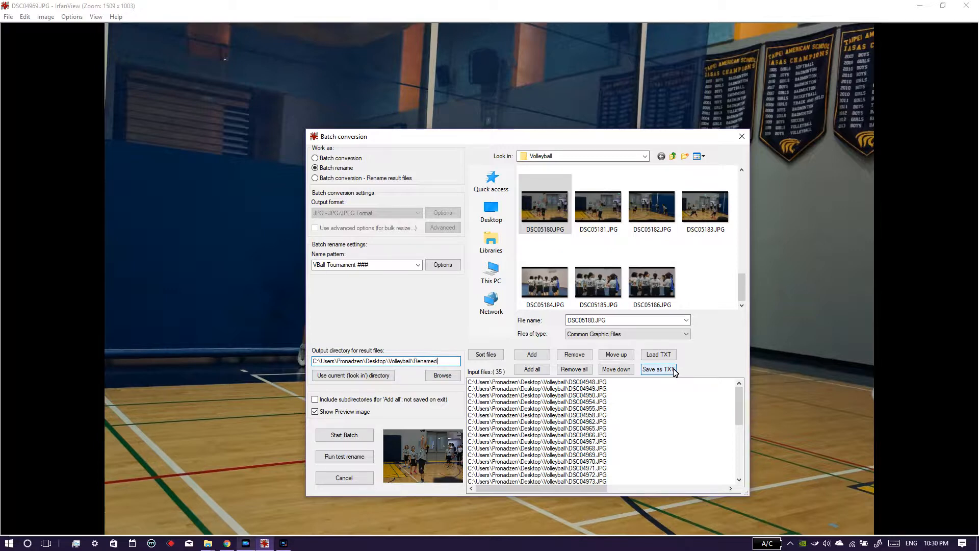
scroll(663, 255, "up", 10)
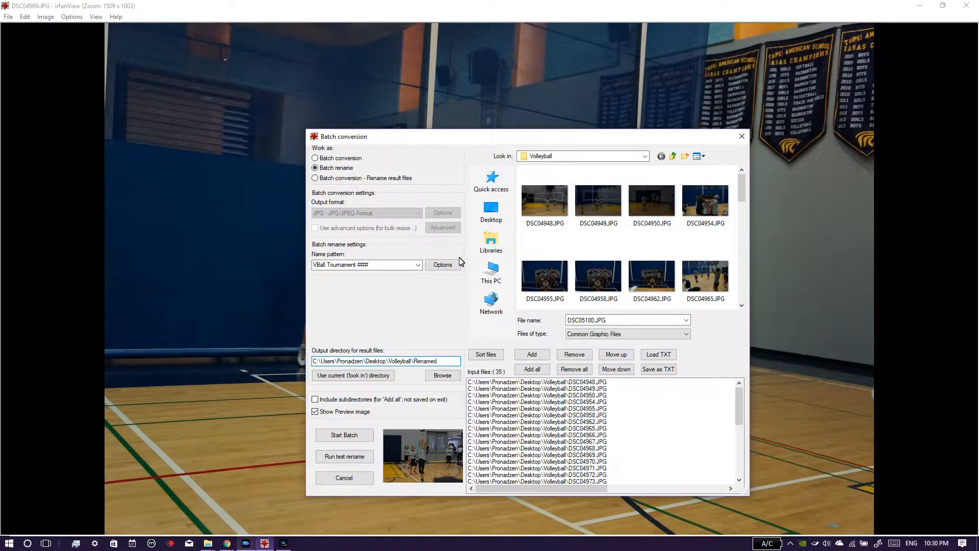
scroll(643, 411, "down", 5)
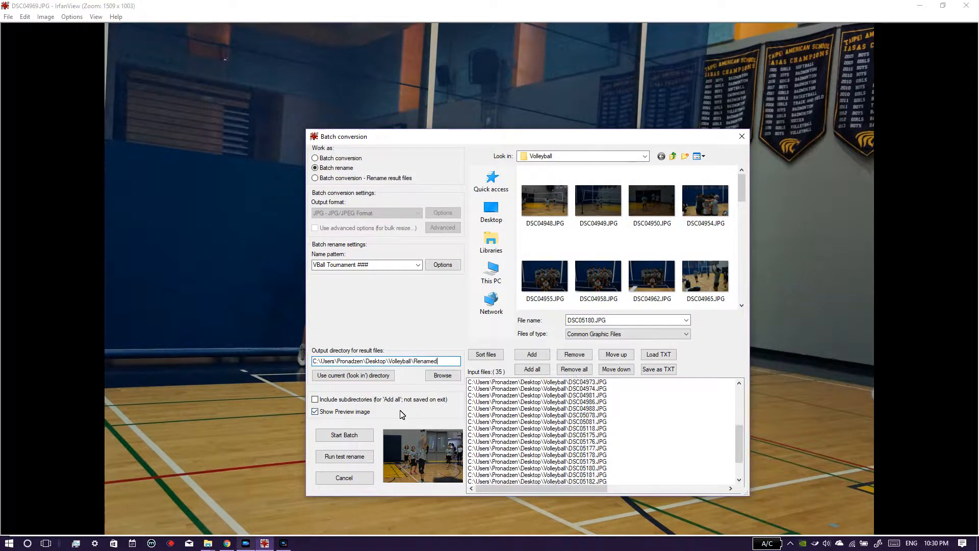
left_click(351, 438)
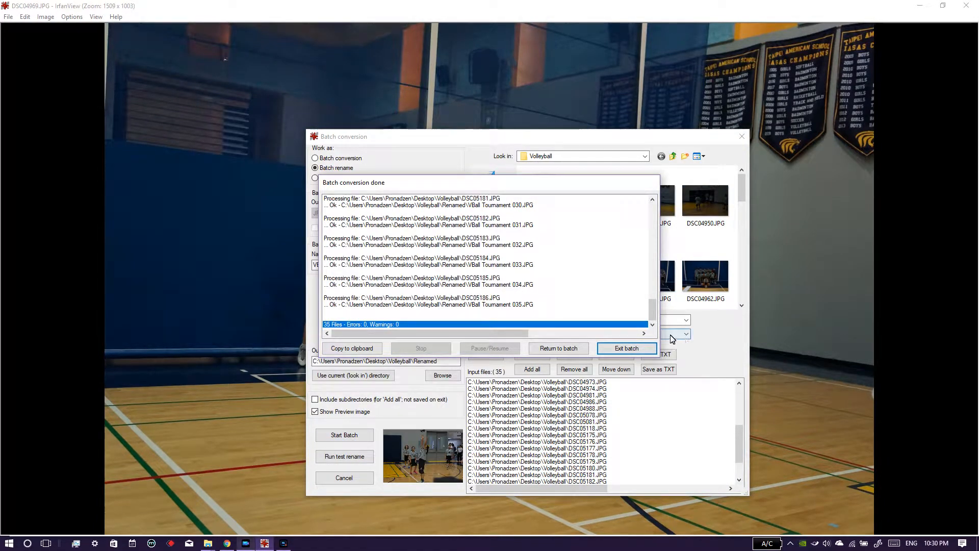
left_click(627, 349)
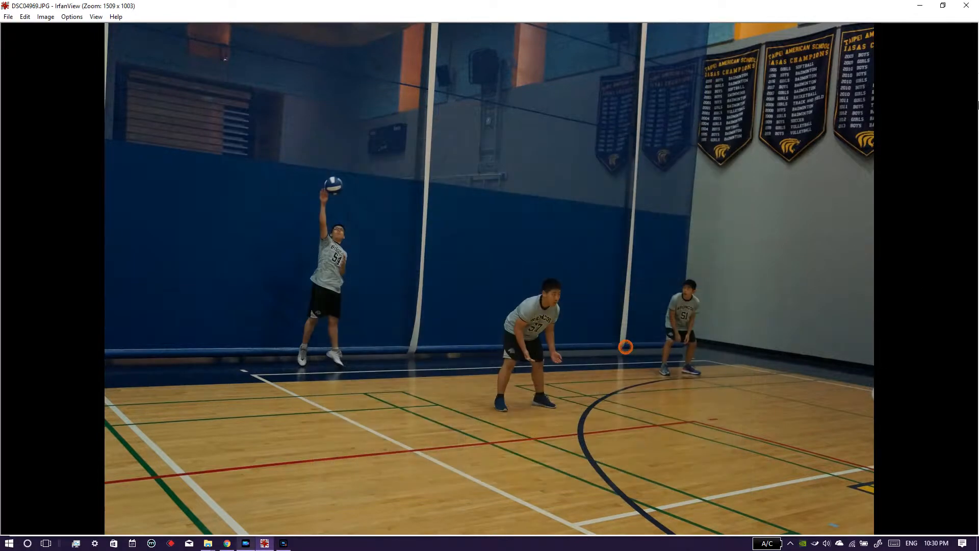
Step: Switch to the Volleyball window in File Explorer and open the Renamed folder to check the new file names
left_click(207, 543)
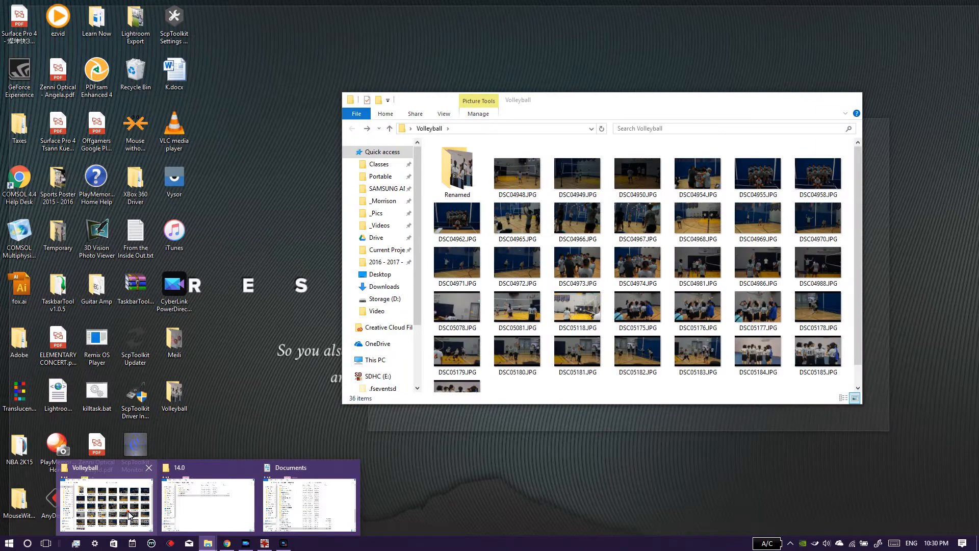
left_click(128, 510)
left_click(464, 175)
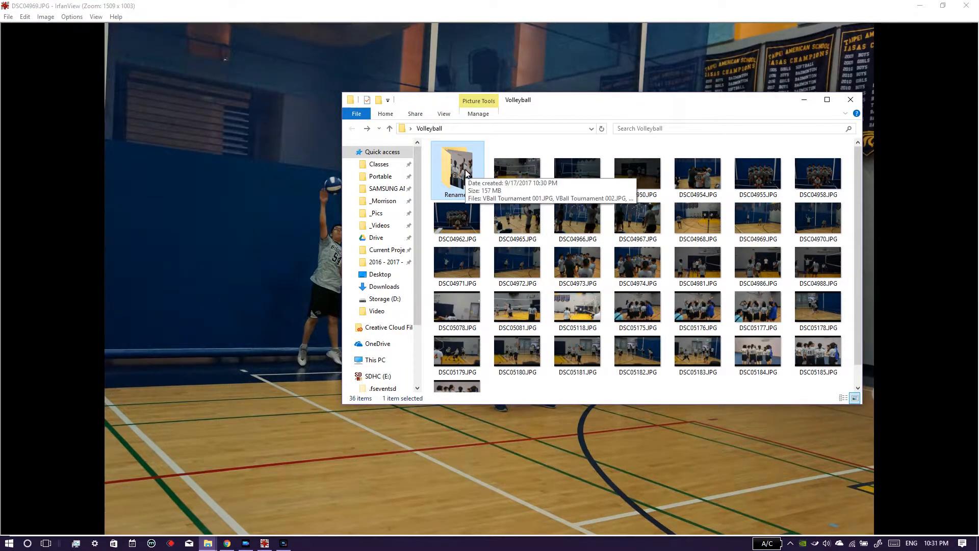
double_click(465, 173)
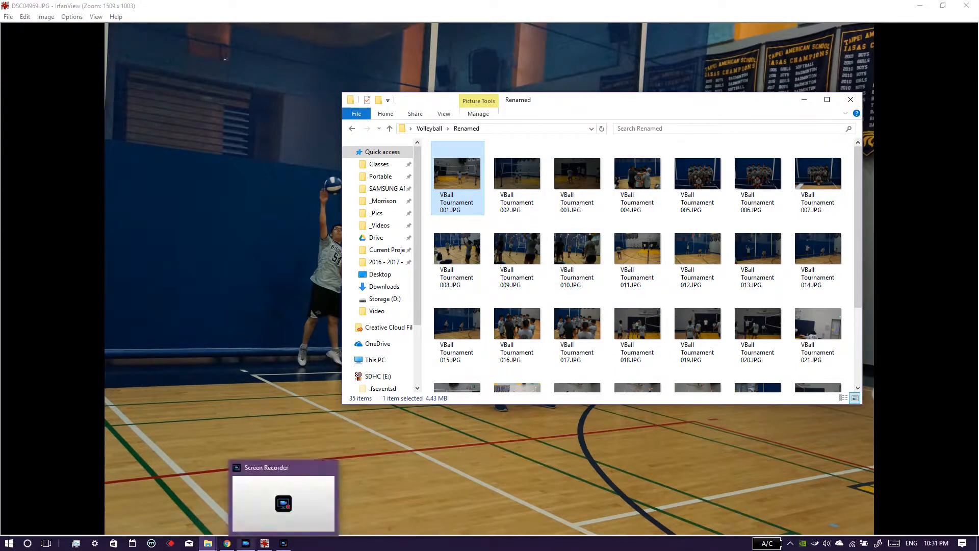
left_click(283, 543)
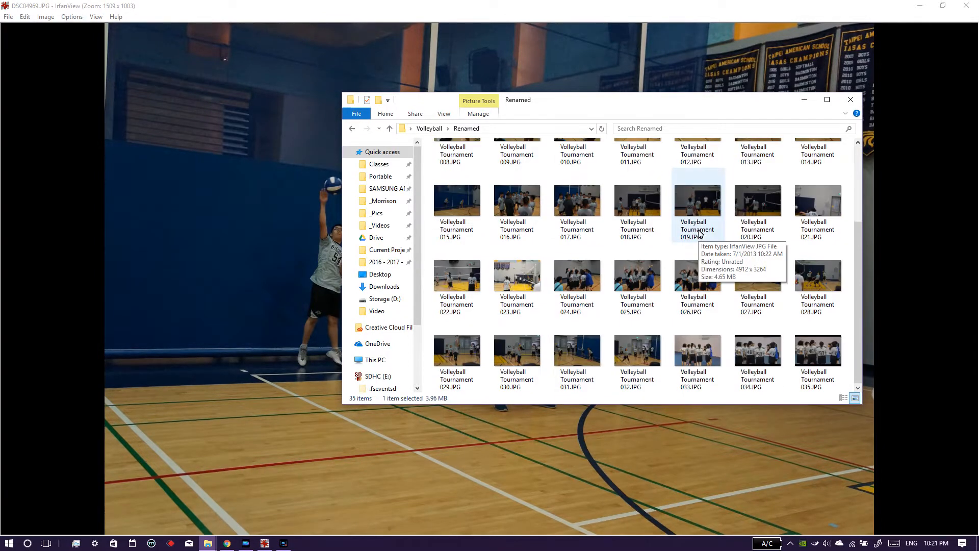
scroll(714, 219, "up", 1)
left_click(757, 193)
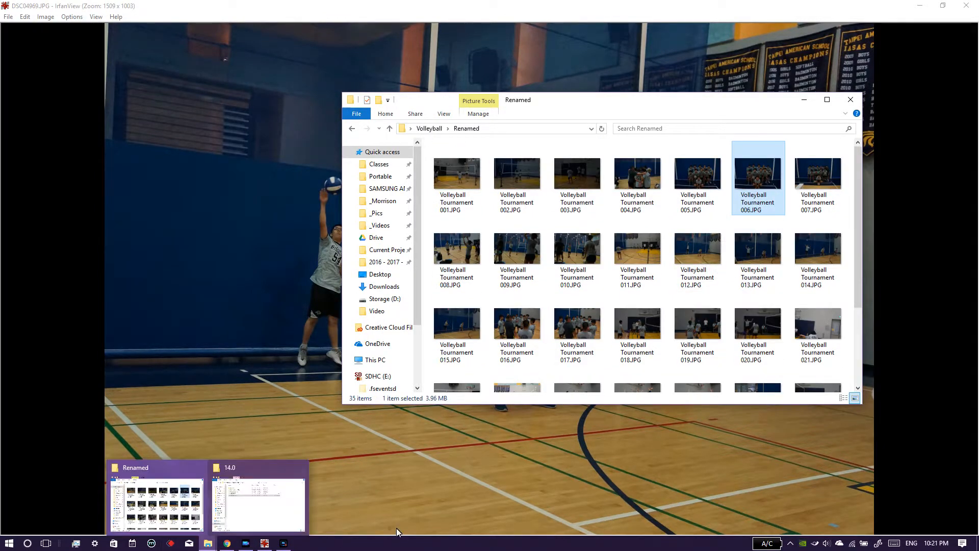
Step: Switch to the media account's Google Drive in Chrome and open 2017-18 MAT Media, Sports Events, Volleyball
mouse_move(227, 543)
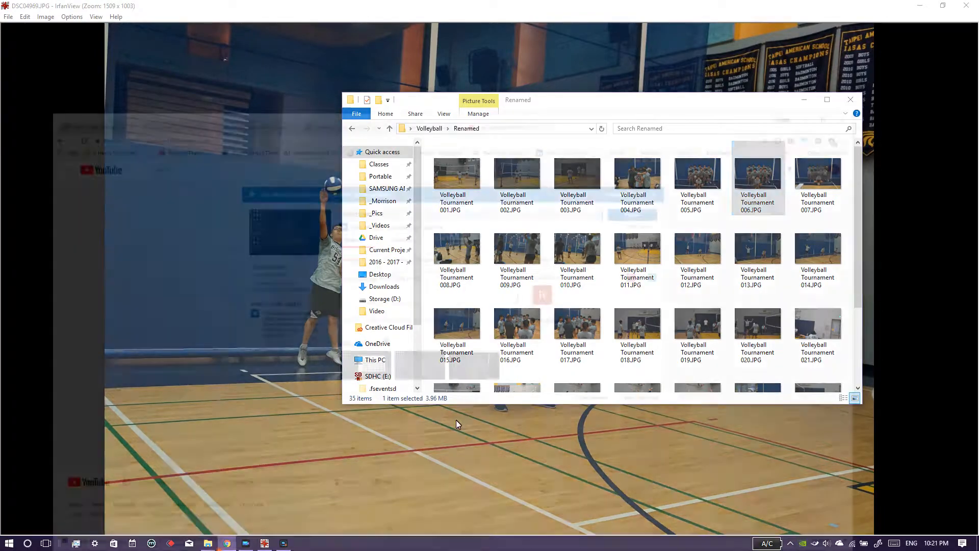
left_click(227, 502)
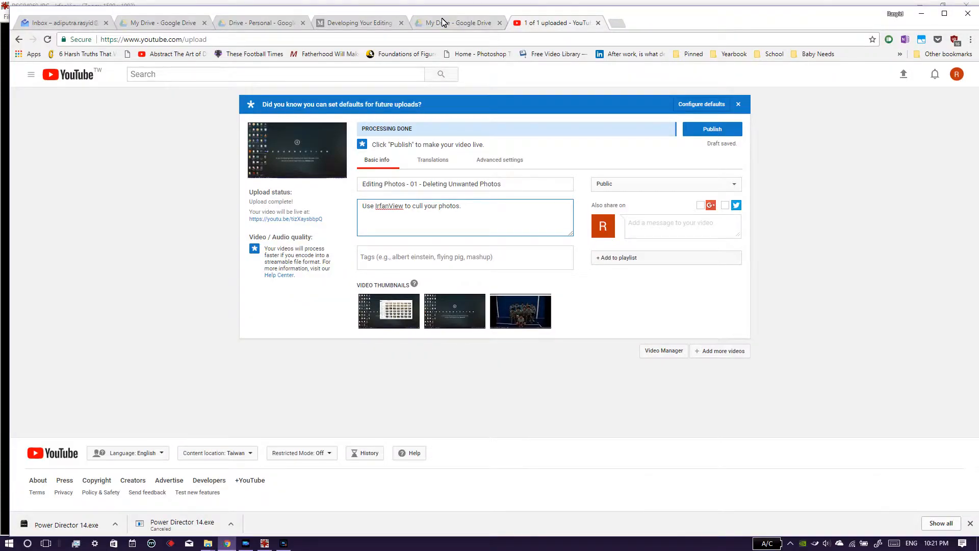
left_click(462, 26)
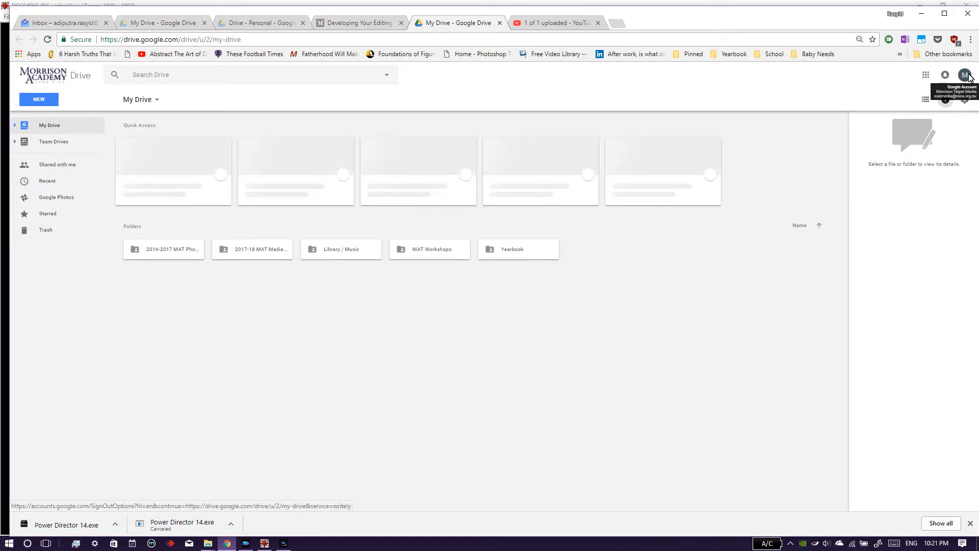
left_click(233, 251)
double_click(267, 250)
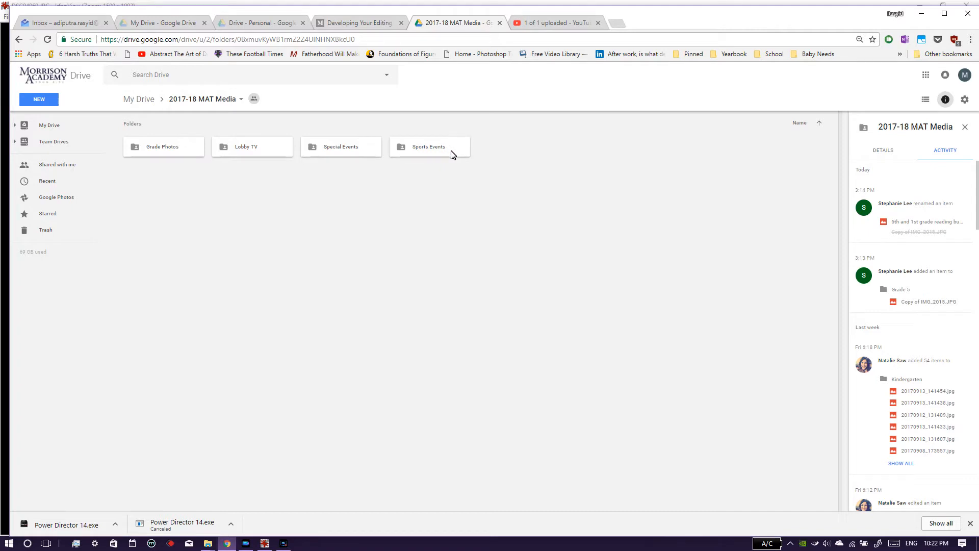
double_click(421, 157)
double_click(176, 154)
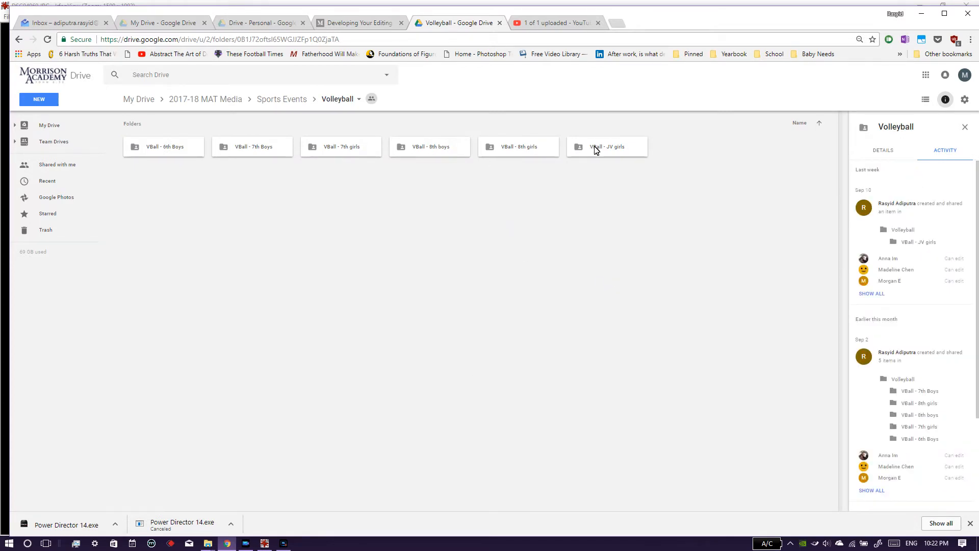
Step: Create a folder named "sample" inside the Volleyball folder and open it
right_click(403, 244)
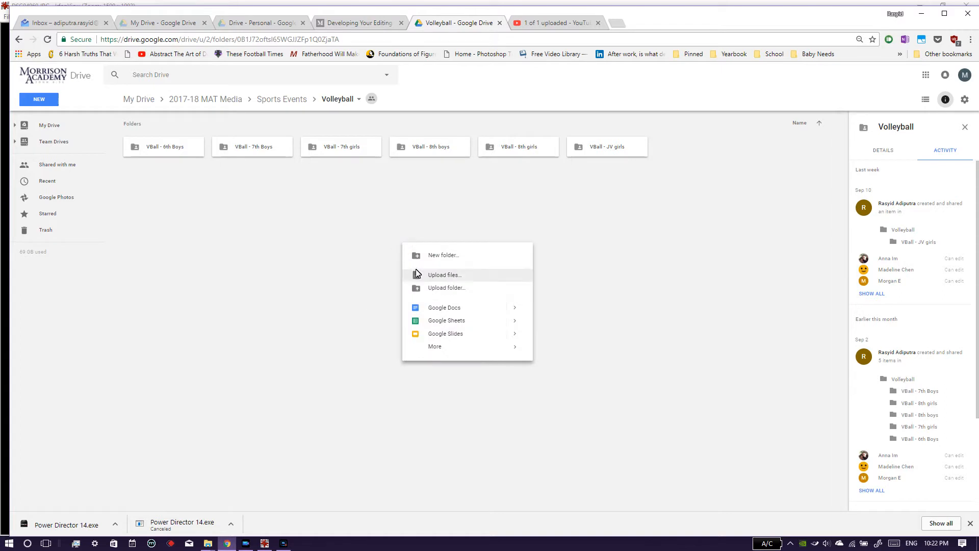
left_click(430, 256)
type("sample")
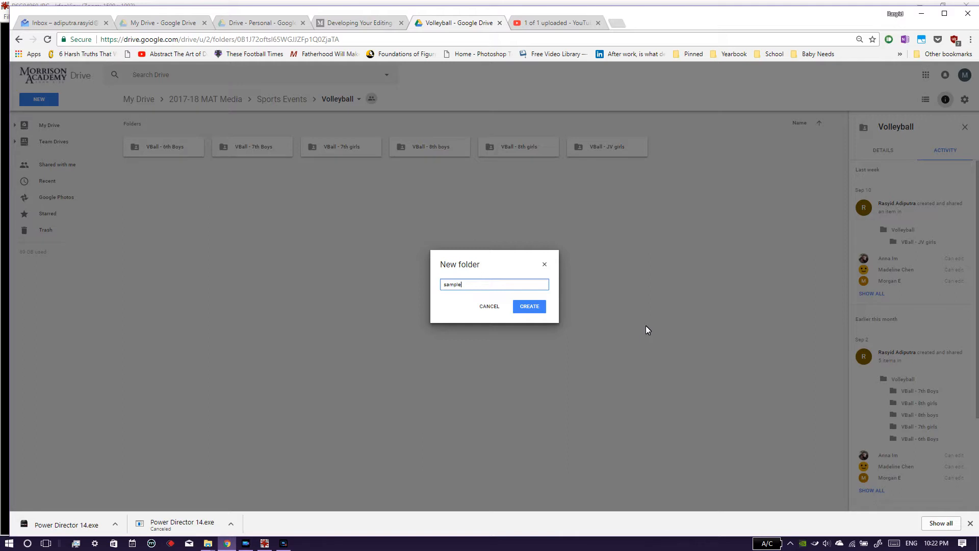
key("Return")
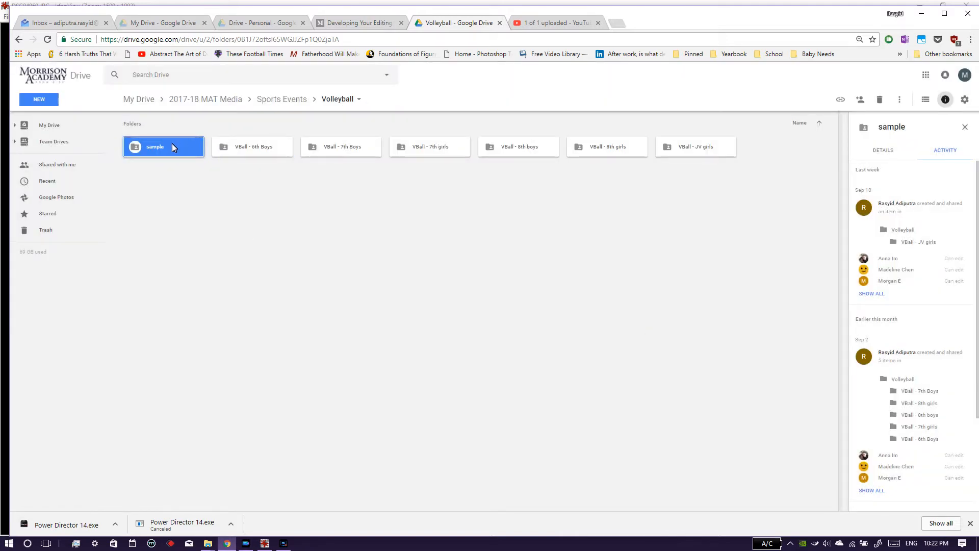
double_click(172, 145)
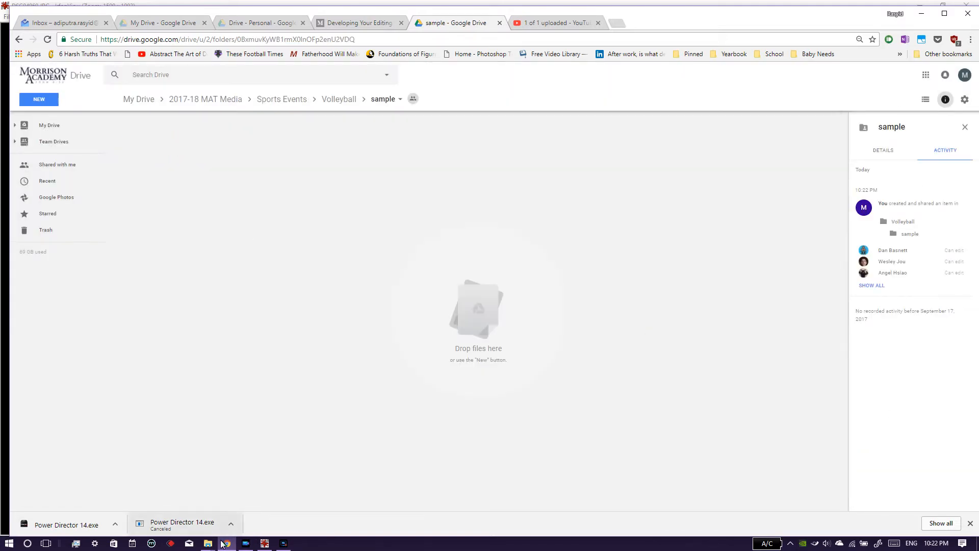
Step: Switch to the Renamed folder in File Explorer and upload all its photos to the open sample folder in Google Drive
mouse_move(207, 543)
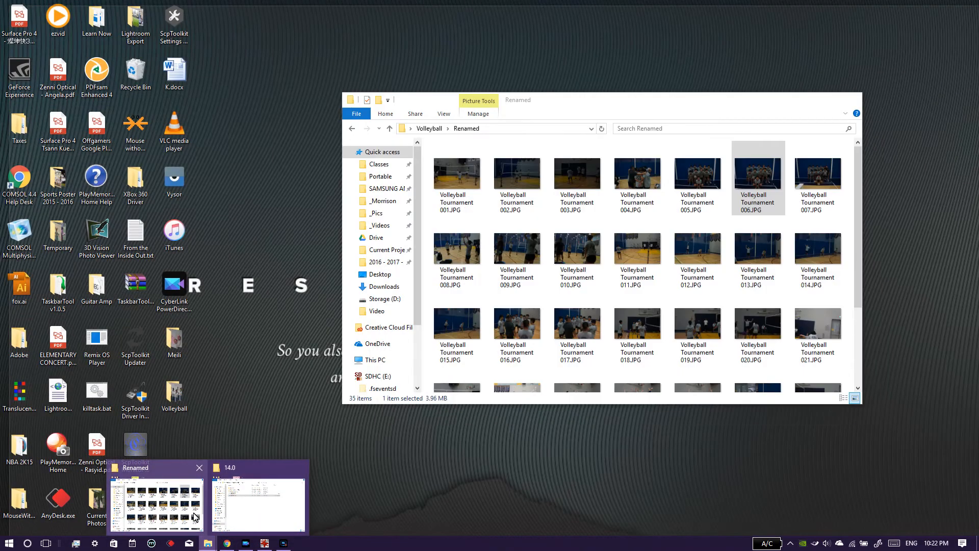
left_click(194, 516)
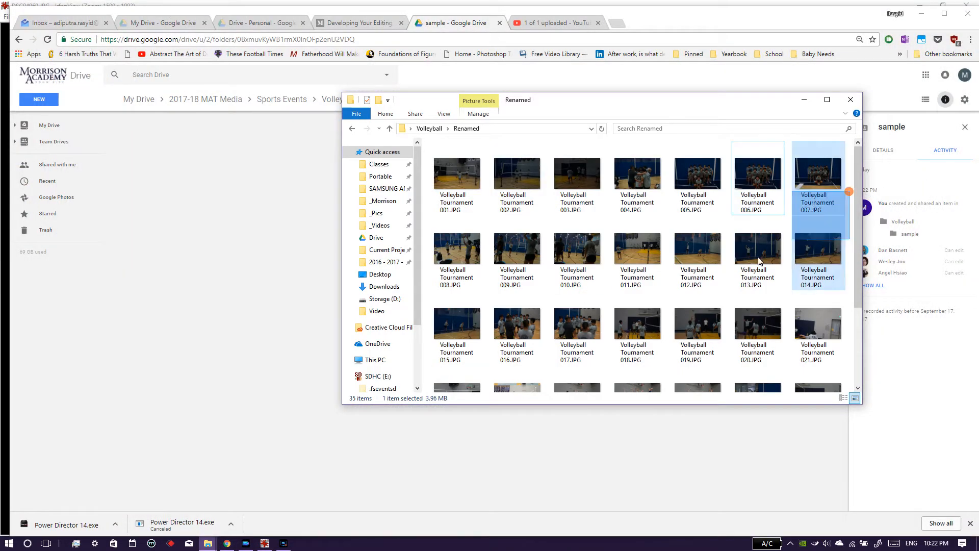
key("ctrl+a")
scroll(503, 356, "down", 3)
left_click_drag(474, 360, 229, 330)
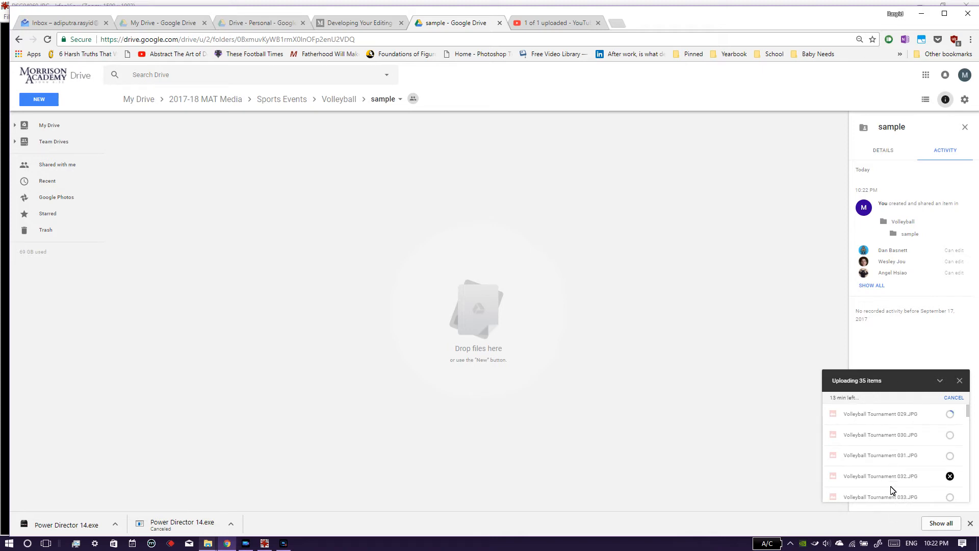
Step: Look through the upload list from the first to the last Volleyball Tournament photo to monitor each file's progress
scroll(915, 409, "down", 2)
scroll(916, 410, "down", 1)
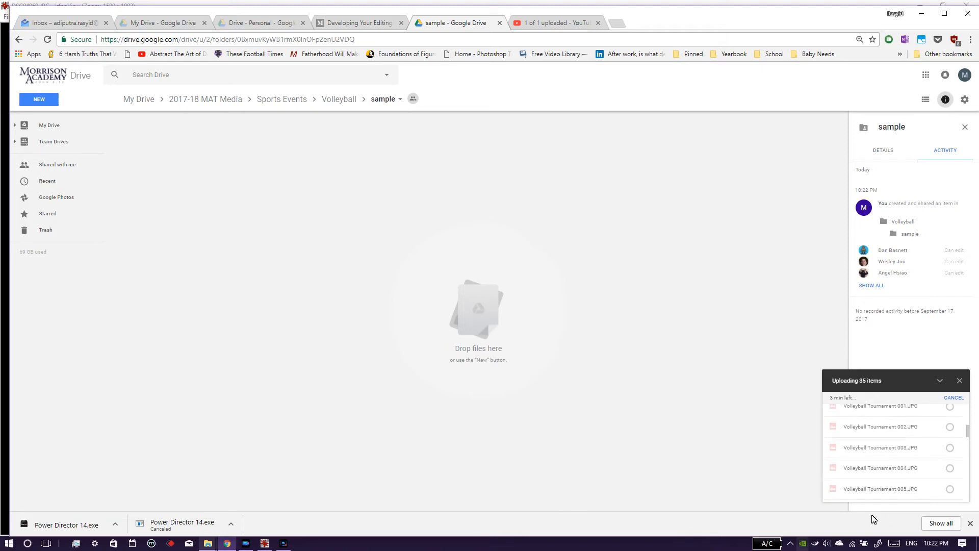
scroll(861, 424, "up", 3)
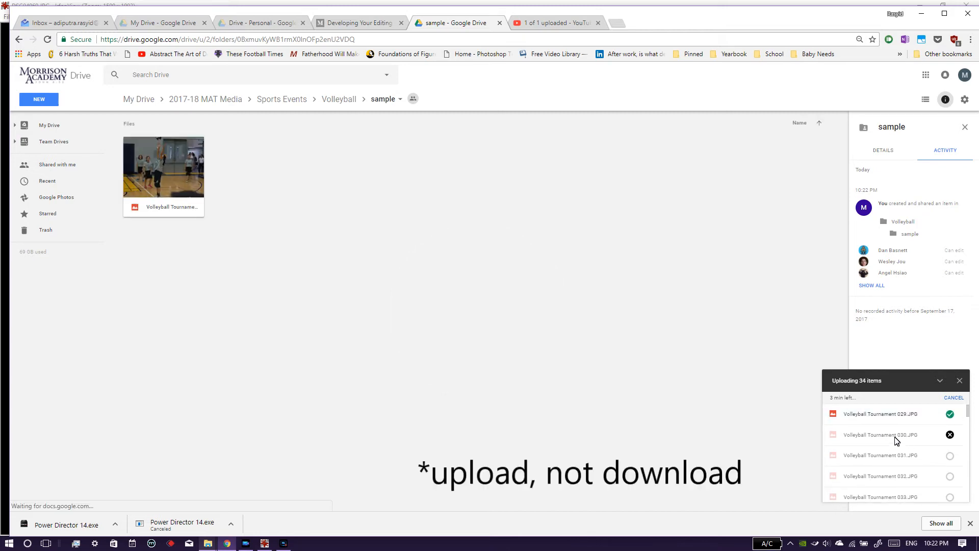
left_click(950, 434)
scroll(916, 428, "down", 5)
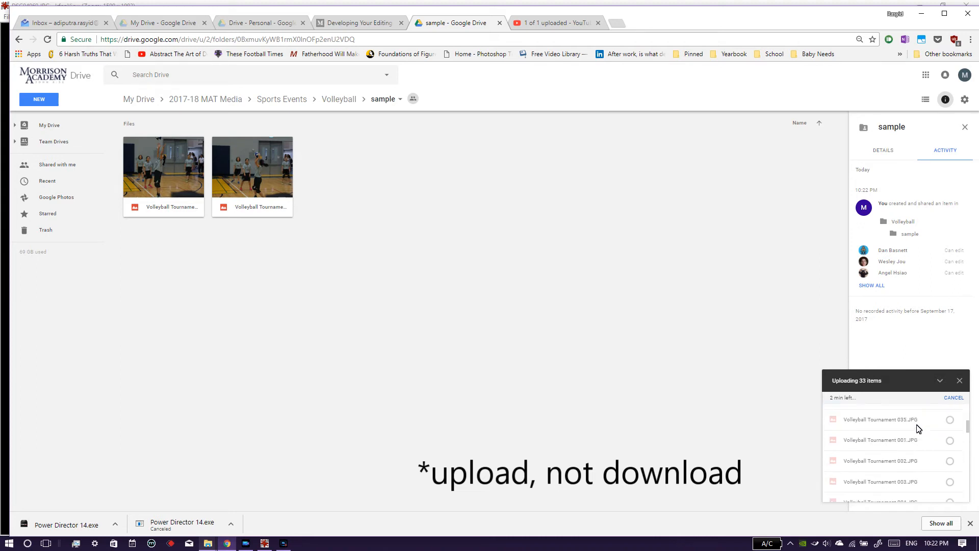
scroll(917, 429, "down", 4)
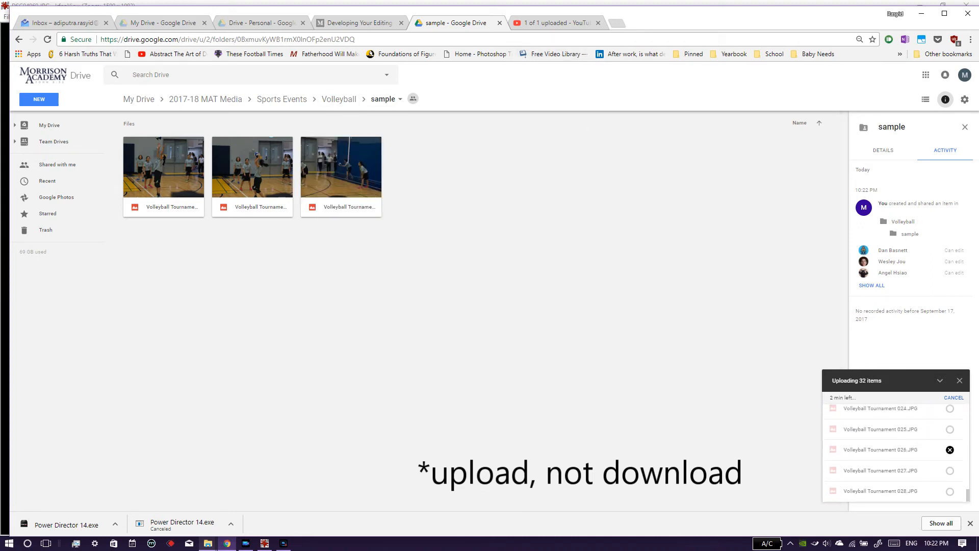
scroll(856, 462, "up", 10)
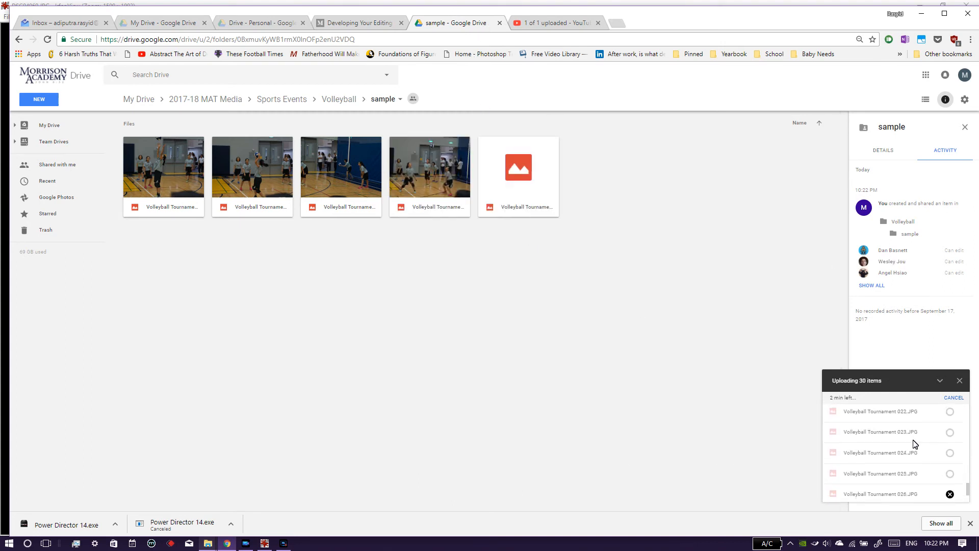
scroll(921, 454, "down", 10)
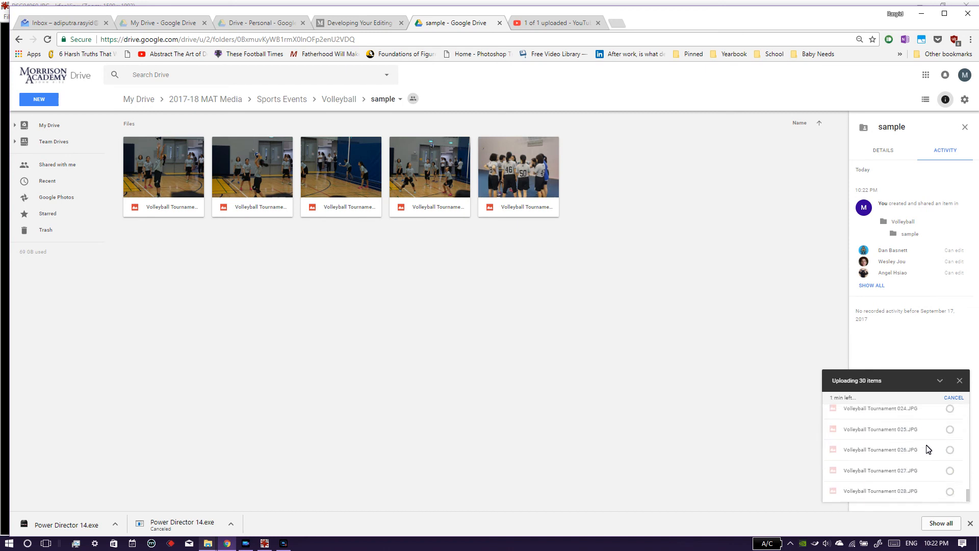